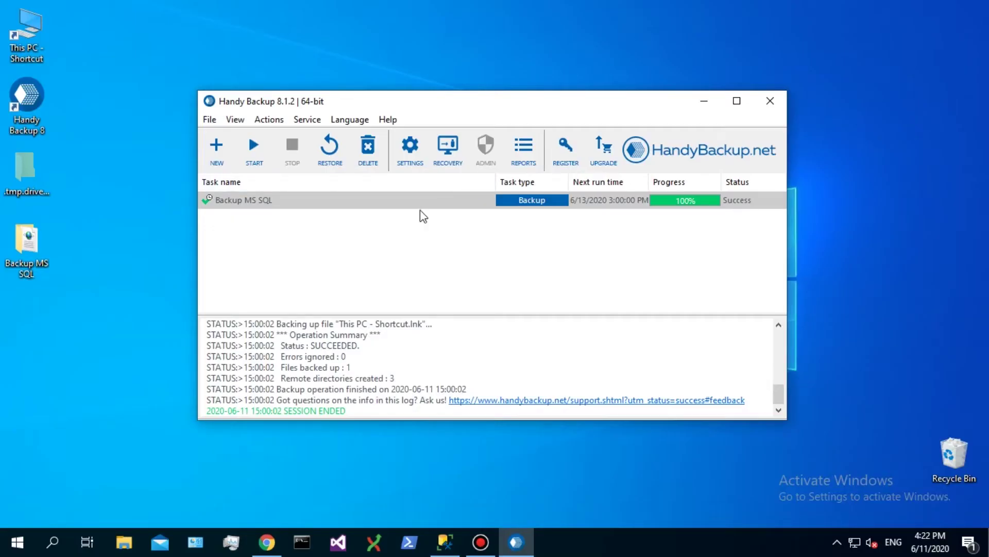
# Begin a new backup task in Advanced mode and pick MSSQL from the Database sources.
pyautogui.click(218, 160)
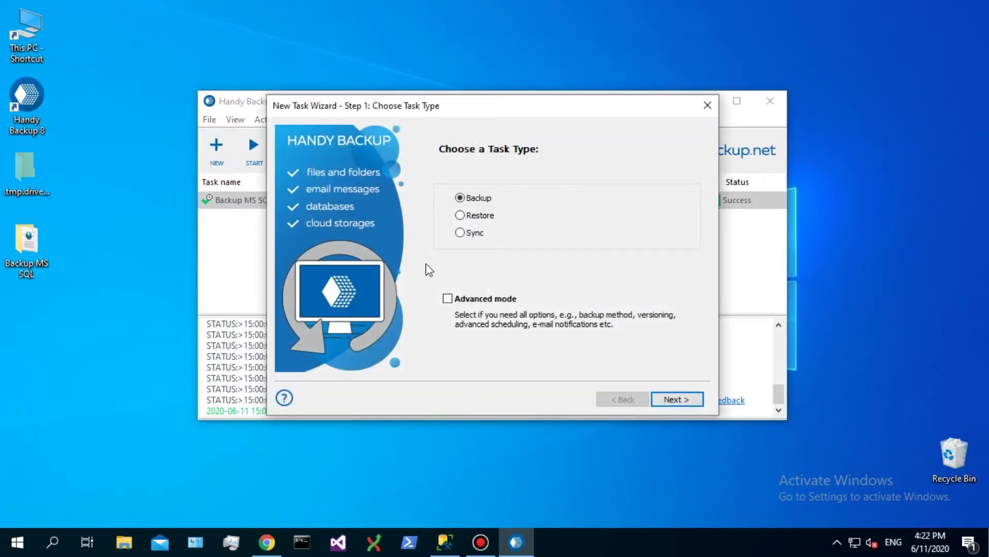
pyautogui.click(447, 299)
pyautogui.click(676, 399)
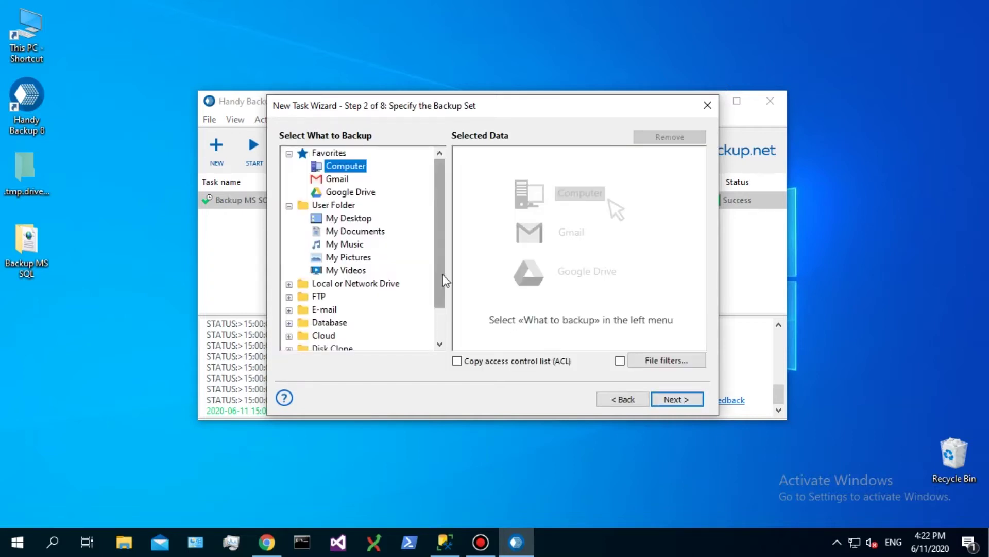
pyautogui.moveTo(445, 285); pyautogui.dragTo(443, 326)
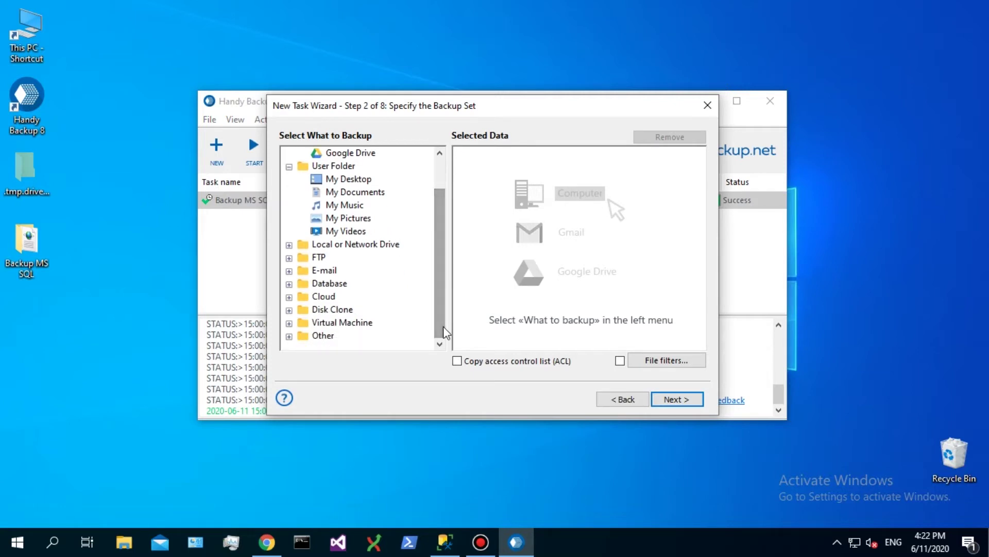
pyautogui.click(289, 284)
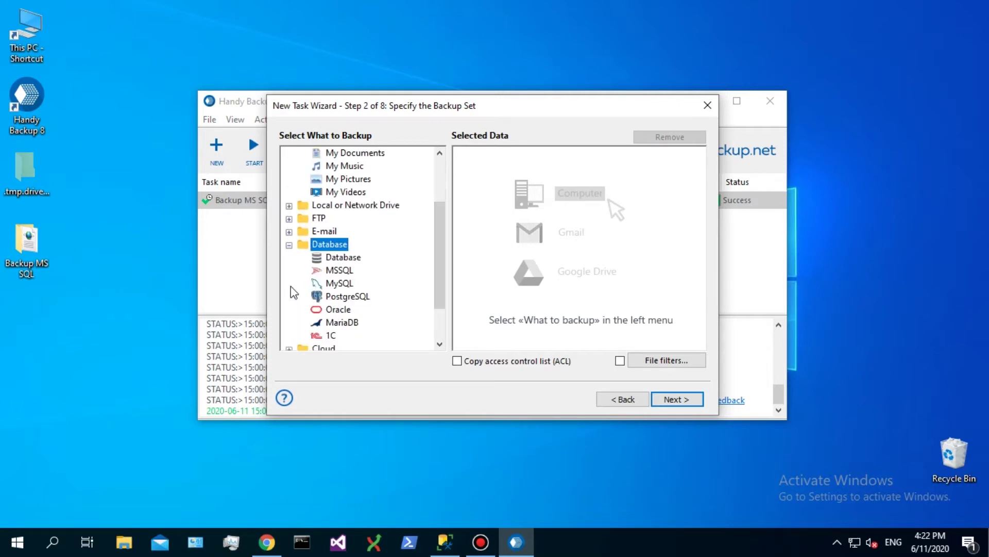
pyautogui.click(337, 272)
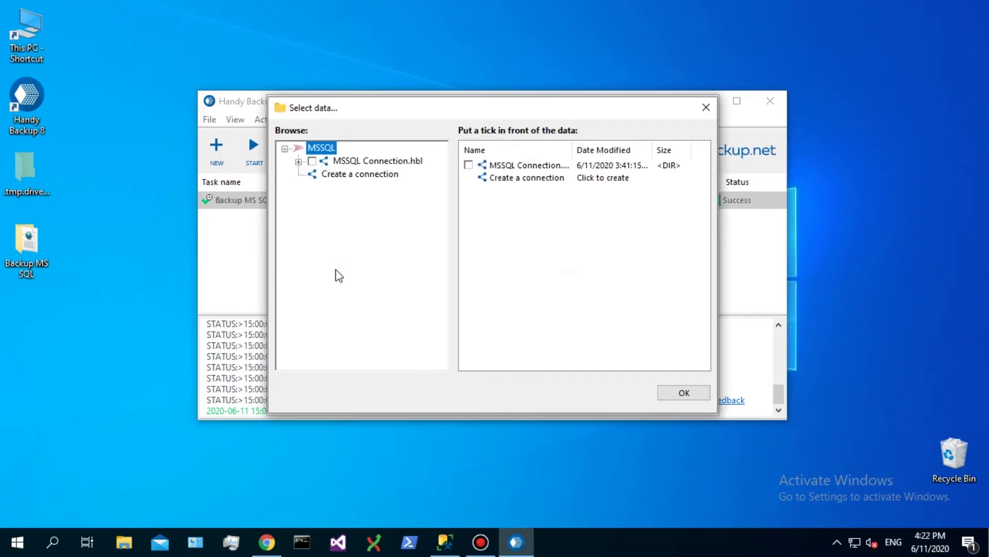
# Add database2 from HB-TEST-10.MSSQLSERVER1 under MSSQL Connection.hbl to the backup set.
pyautogui.click(299, 163)
pyautogui.click(298, 162)
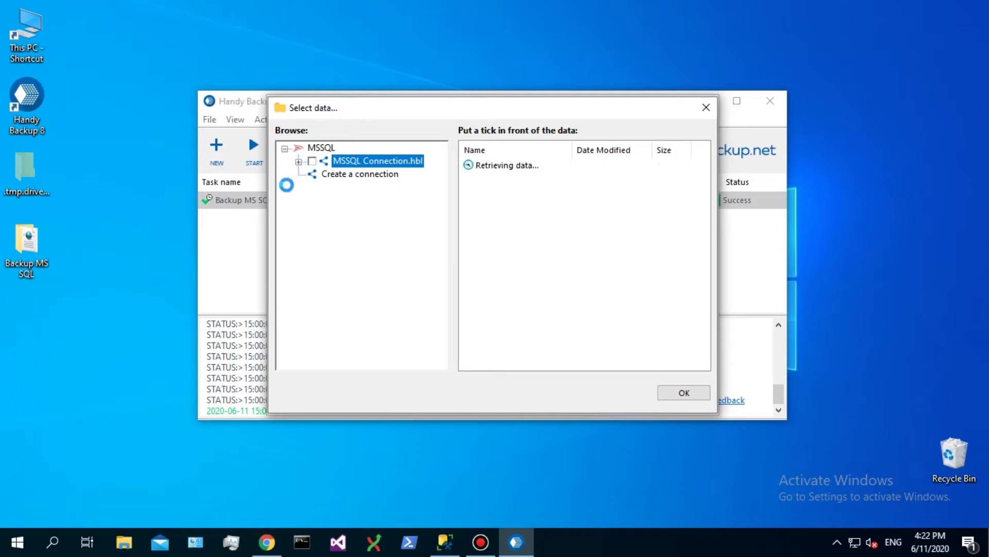
pyautogui.click(311, 187)
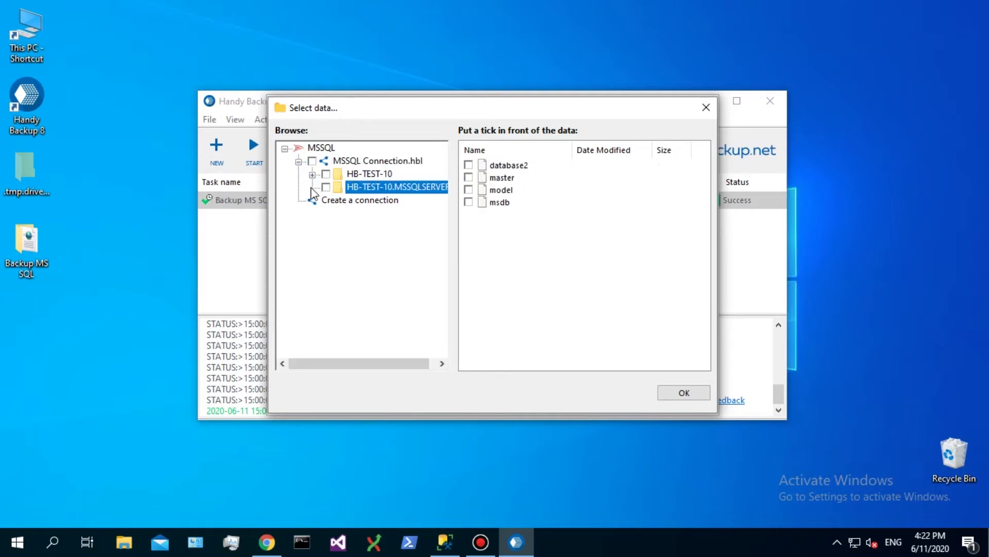
pyautogui.click(469, 165)
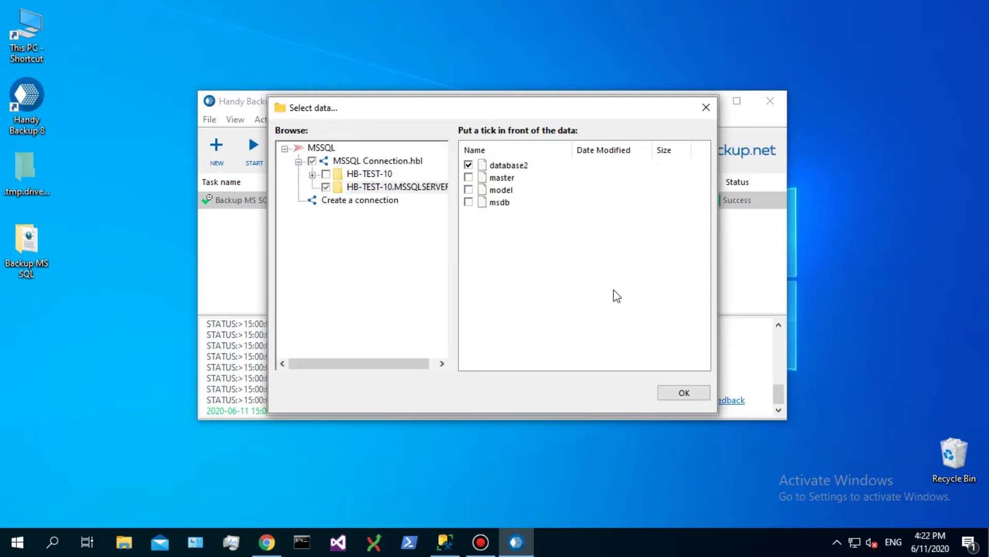
pyautogui.click(673, 392)
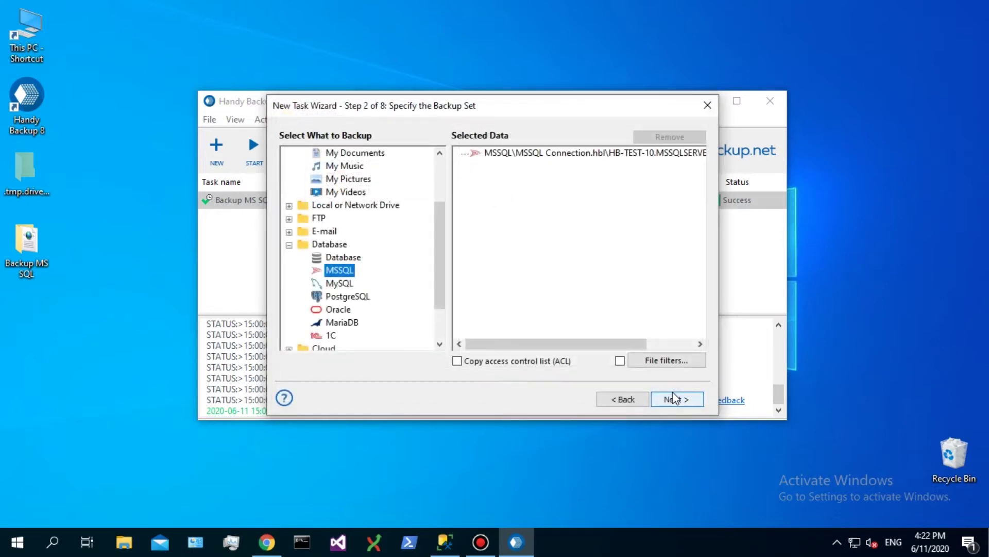
# Use Dropbox Connection.hbl as the backup storage destination.
pyautogui.click(676, 400)
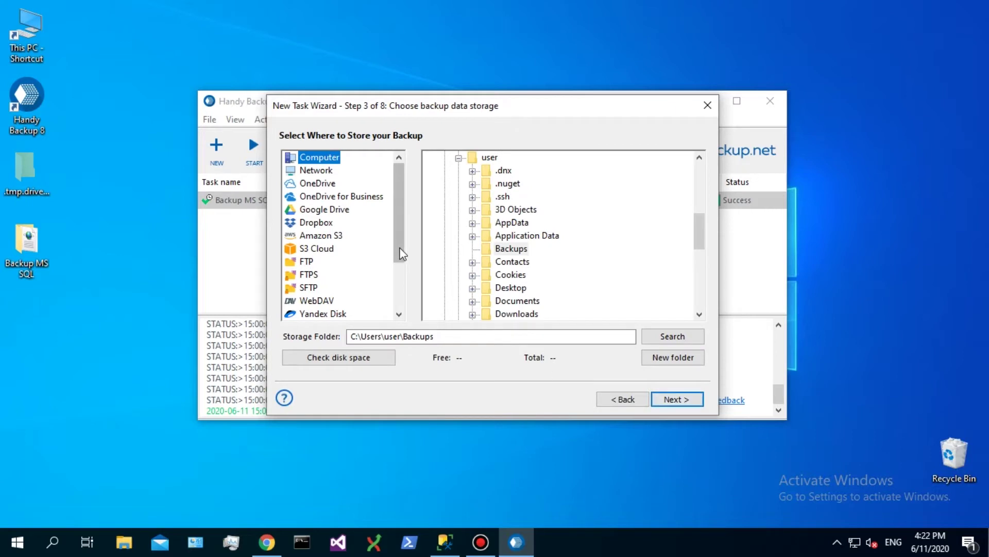
pyautogui.moveTo(397, 239); pyautogui.dragTo(401, 251)
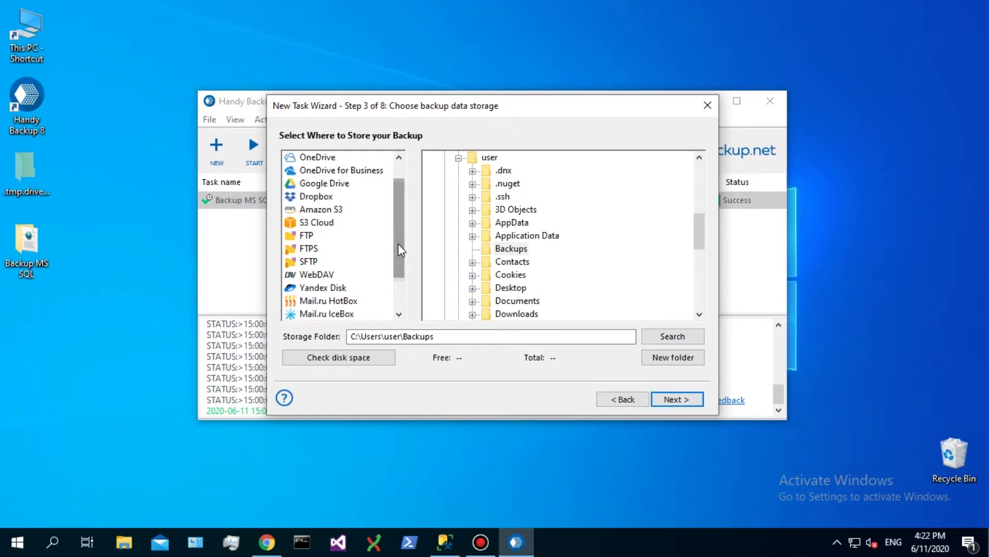
pyautogui.click(322, 197)
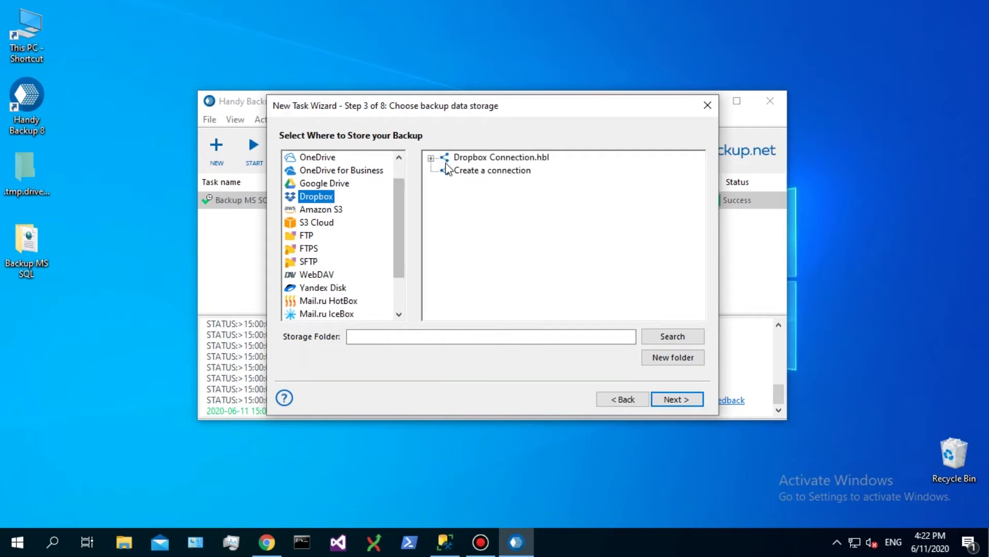
pyautogui.click(467, 159)
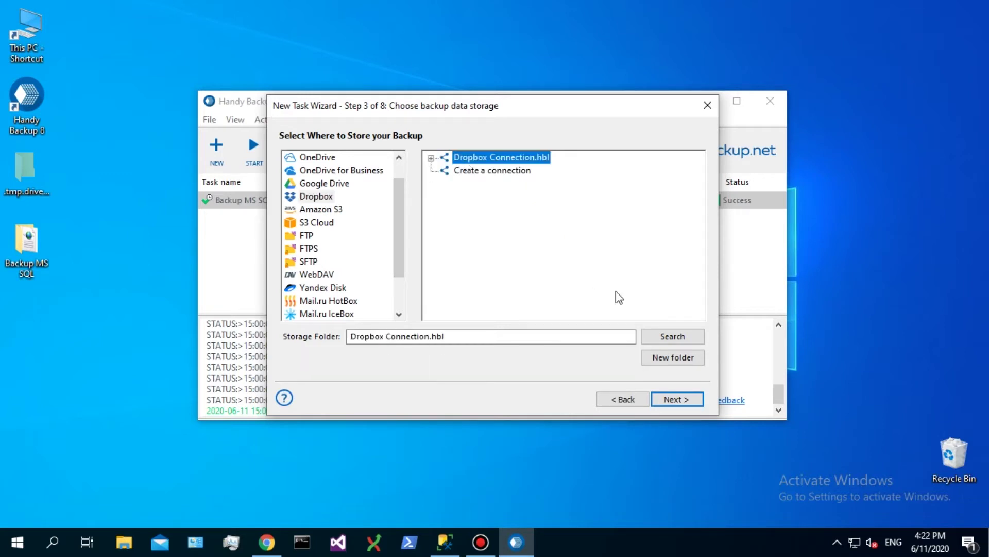
pyautogui.click(665, 401)
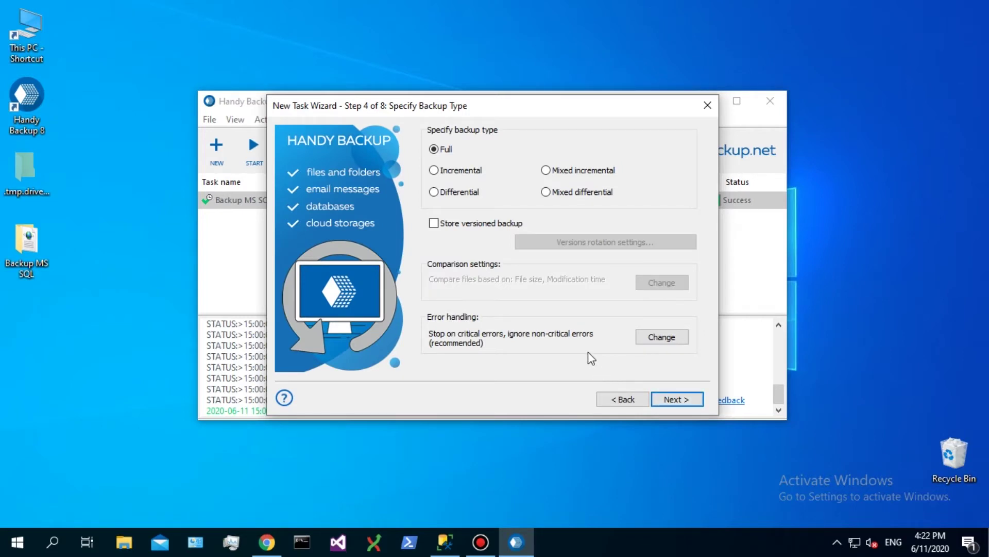
# Switch to Mixed differential backup and keep only the last 7 chains.
pyautogui.click(546, 193)
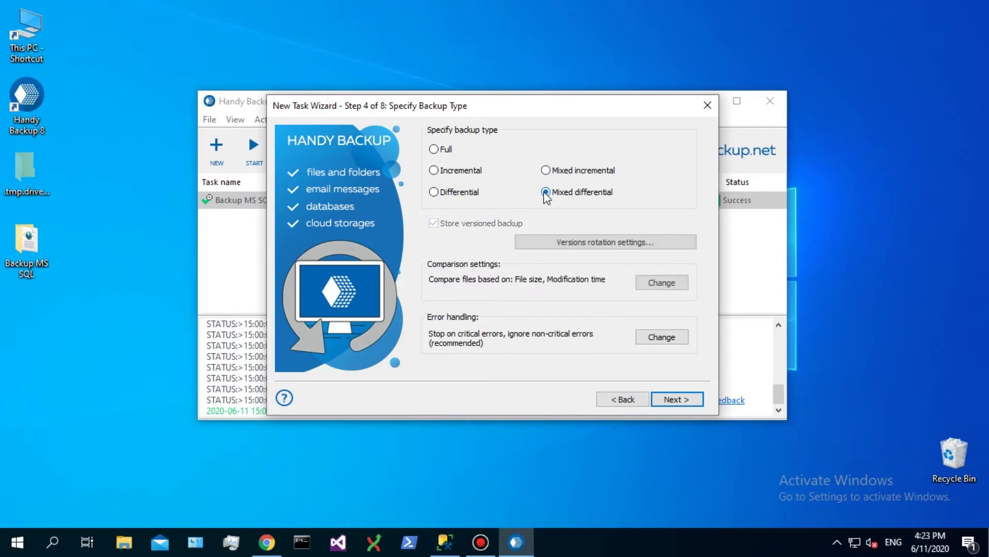
pyautogui.click(558, 240)
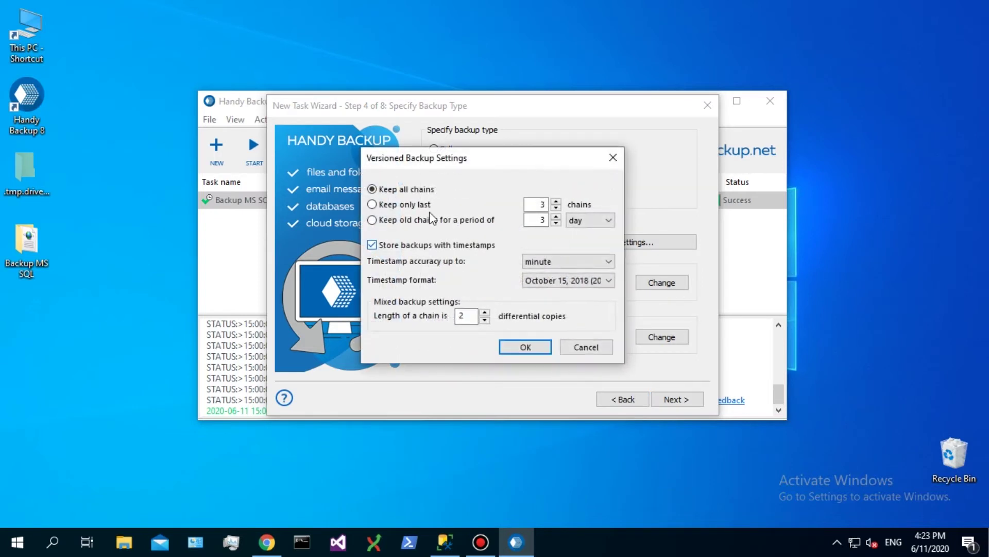
pyautogui.click(374, 205)
pyautogui.click(555, 201)
pyautogui.click(555, 202)
pyautogui.click(555, 202)
pyautogui.click(555, 202)
pyautogui.click(555, 202)
# Set each chain length to 6 differential copies and confirm the rotation settings.
pyautogui.click(485, 313)
pyautogui.click(484, 313)
pyautogui.click(485, 313)
pyautogui.click(485, 313)
pyautogui.click(524, 347)
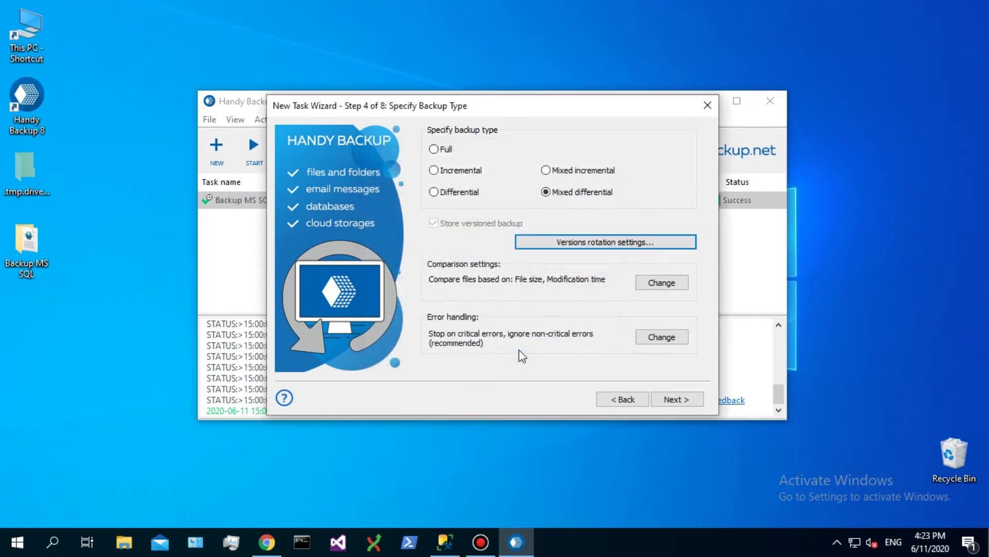
# Leave compression and encryption off and schedule the task every day at 5:00:00 PM.
pyautogui.click(670, 400)
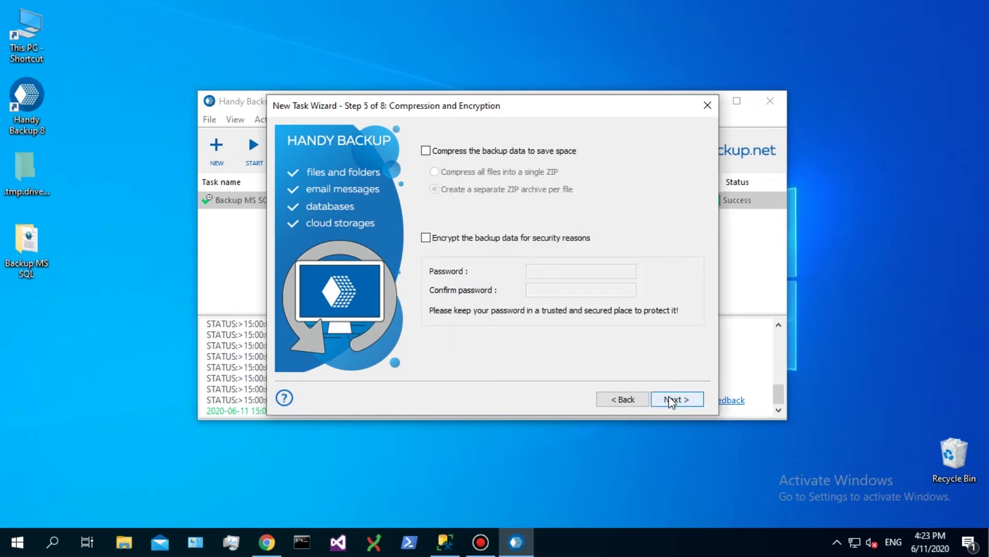
pyautogui.click(671, 401)
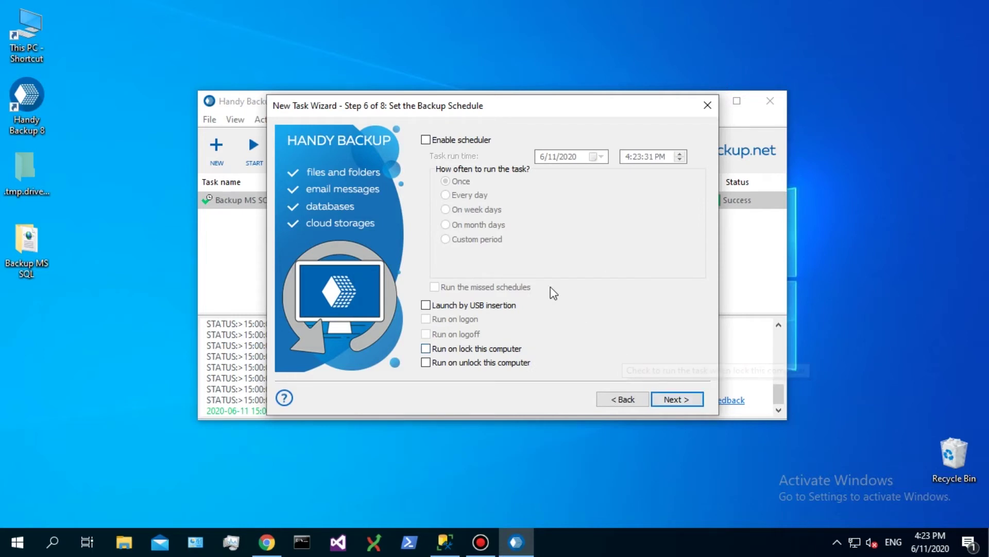
pyautogui.click(425, 140)
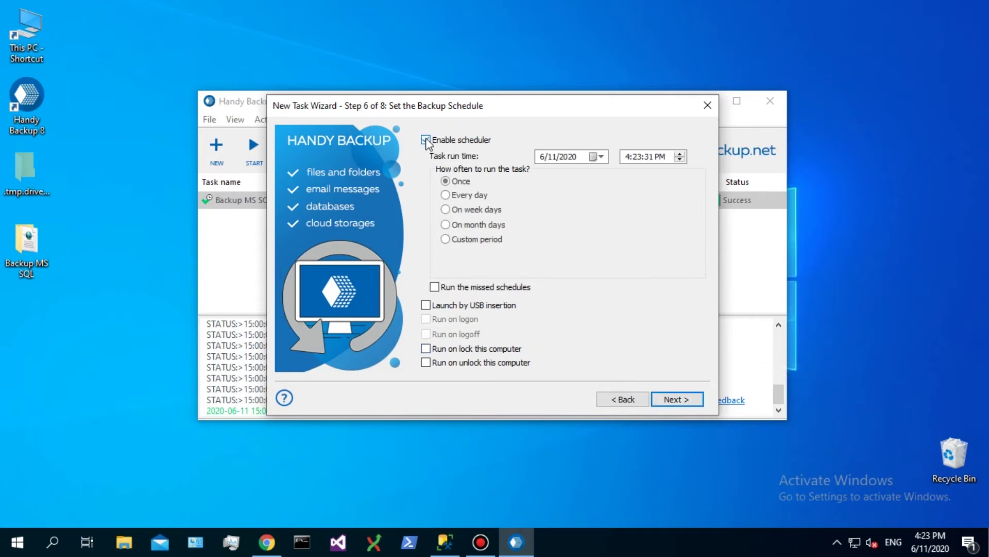
pyautogui.click(445, 195)
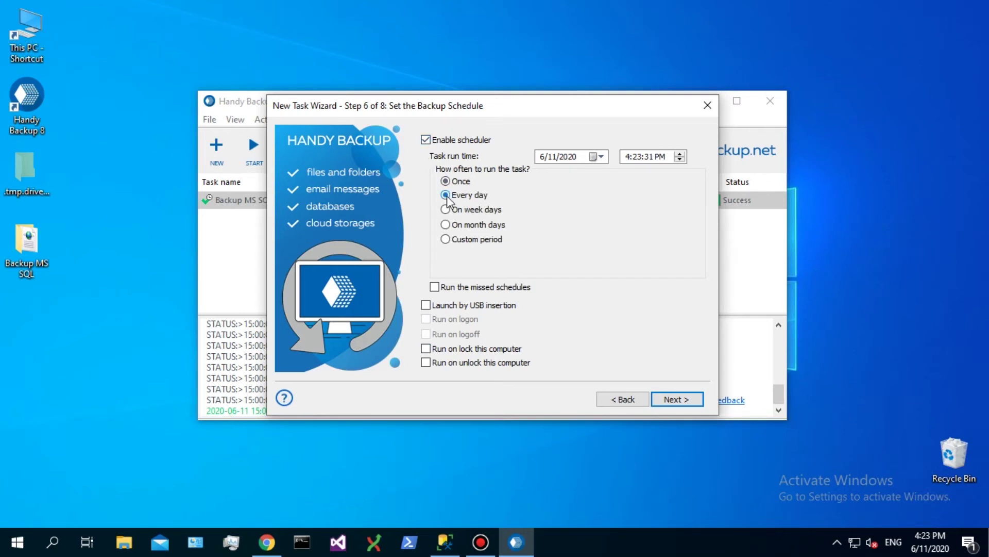
pyautogui.click(627, 158)
pyautogui.write('5:00:00')
# Set the schedule's start date to 6/15/2020.
pyautogui.click(597, 157)
pyautogui.click(484, 225)
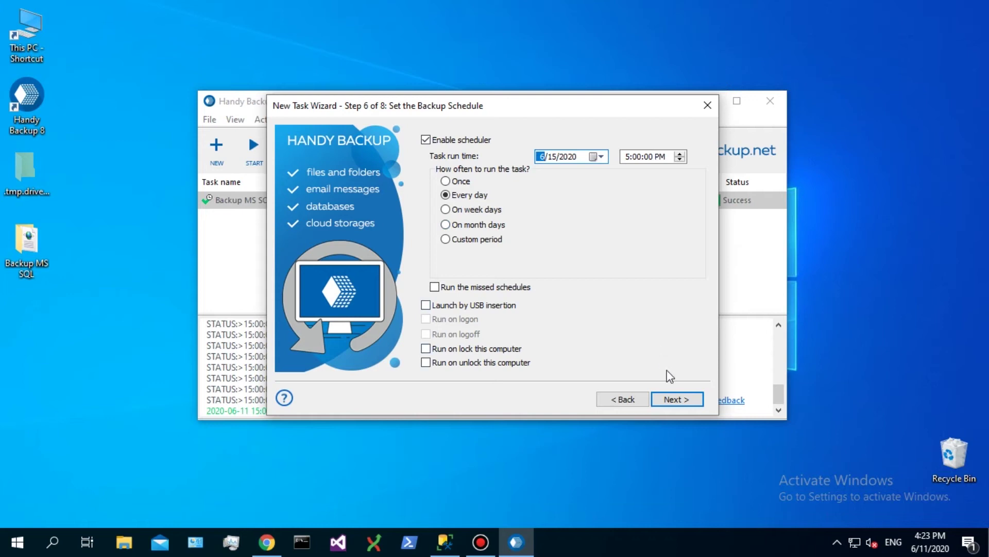
pyautogui.click(673, 399)
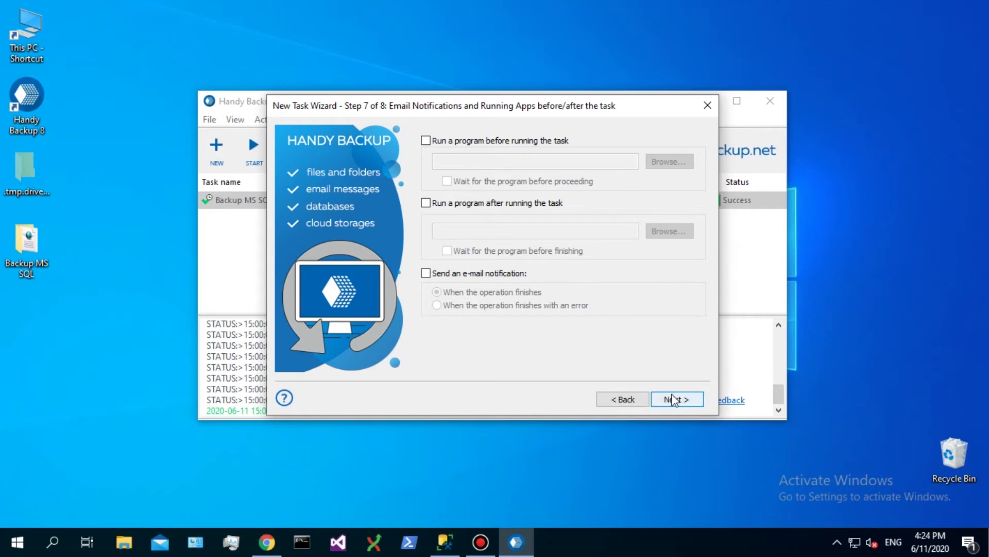
pyautogui.click(673, 398)
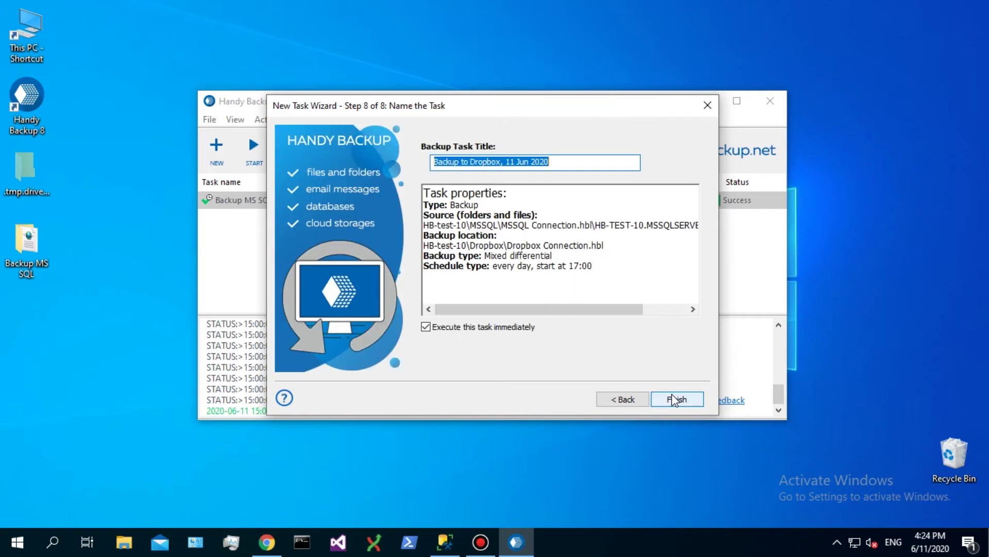
# Title the task 'MS SQL' and finish it so the first backup runs immediately.
pyautogui.write('MS SQL')
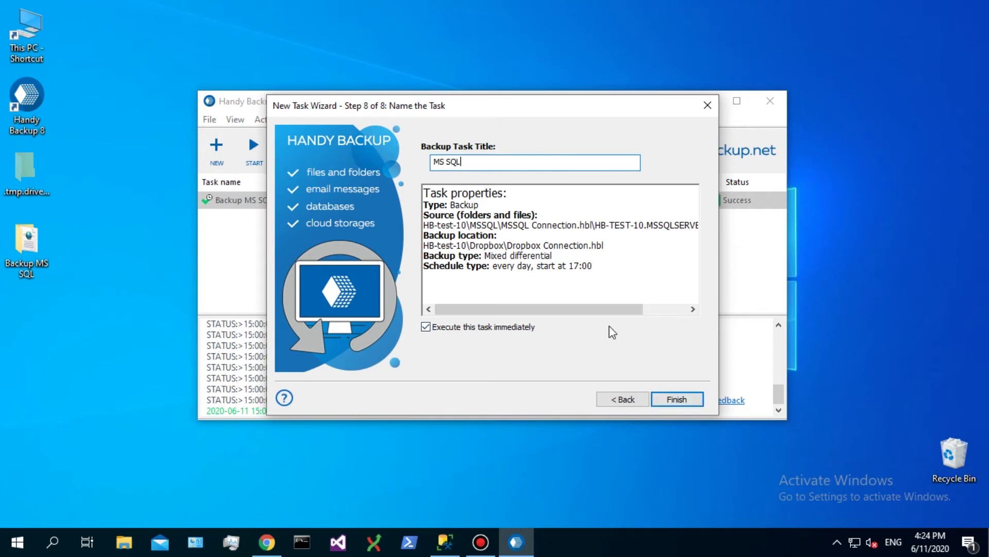
pyautogui.moveTo(604, 313); pyautogui.dragTo(593, 330)
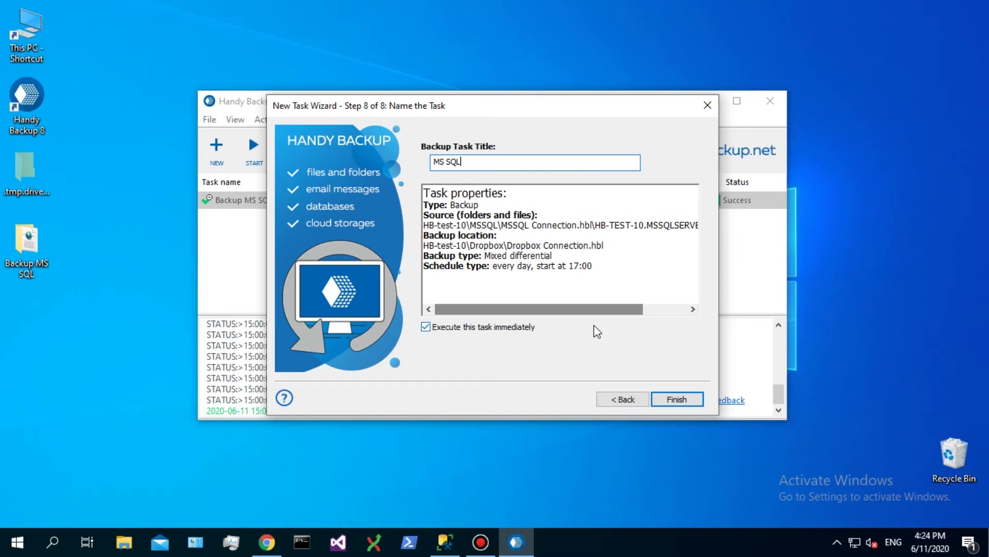
pyautogui.click(668, 397)
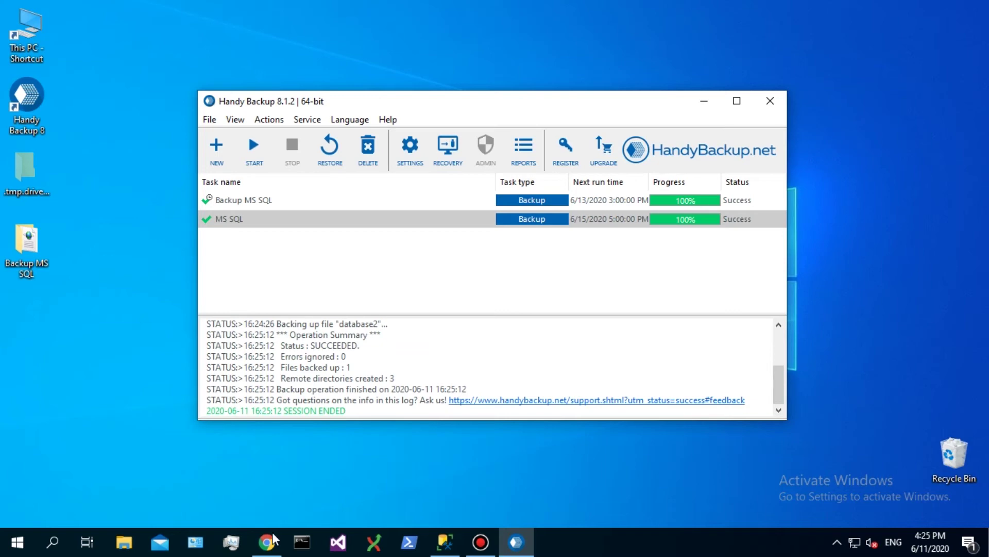
# Check that Dropbox's MS SQL folder holds the 0 (full) copy, then minimize the browser.
pyautogui.moveTo(274, 540)
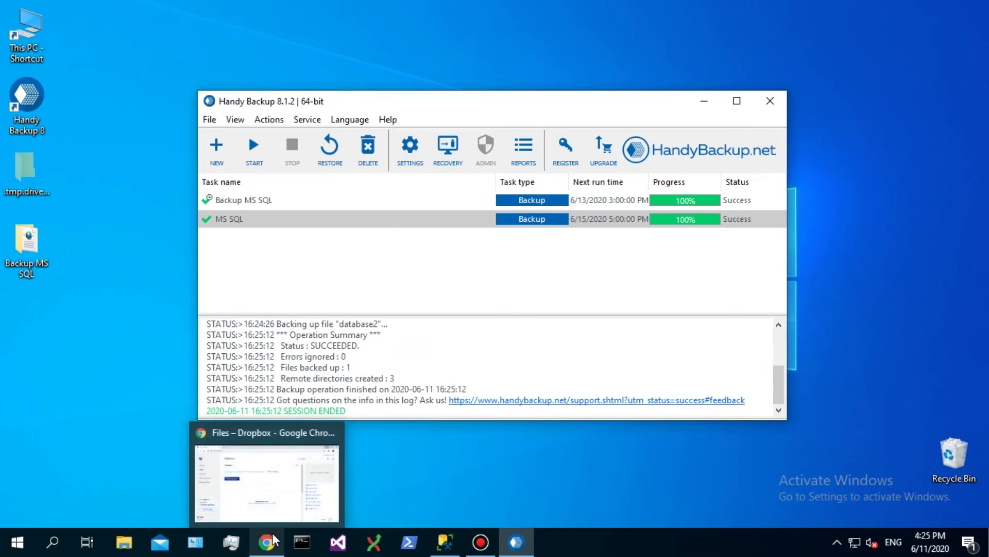
pyautogui.click(273, 536)
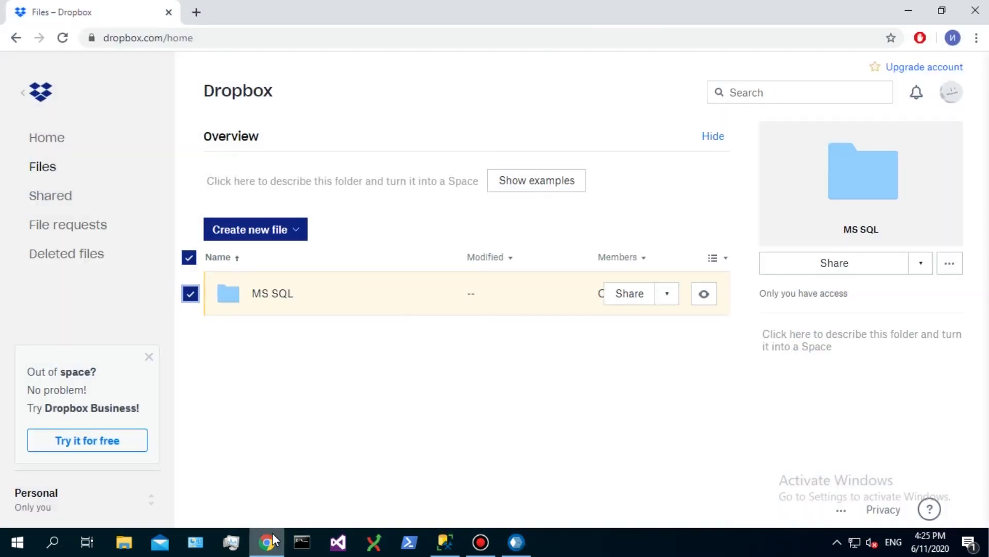
pyautogui.click(283, 298)
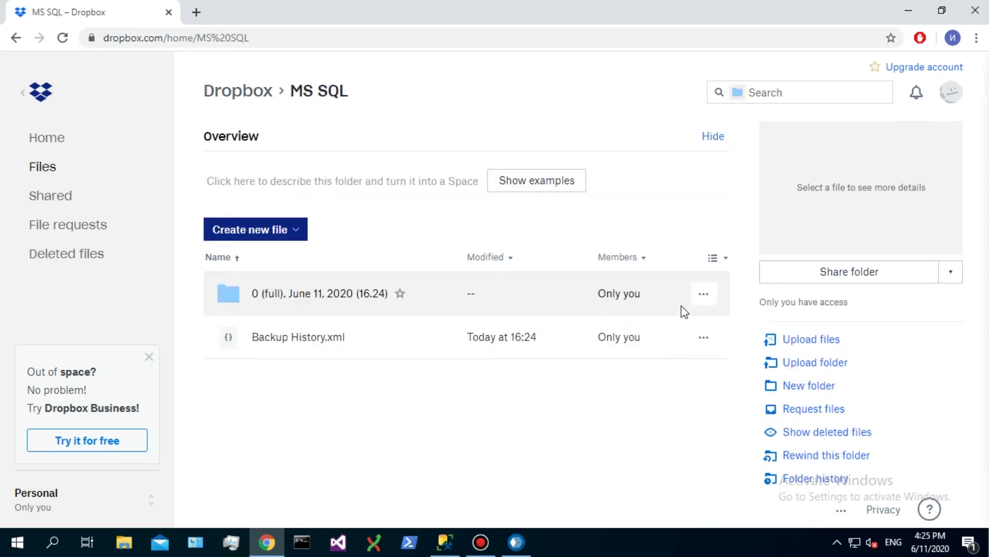
pyautogui.click(908, 21)
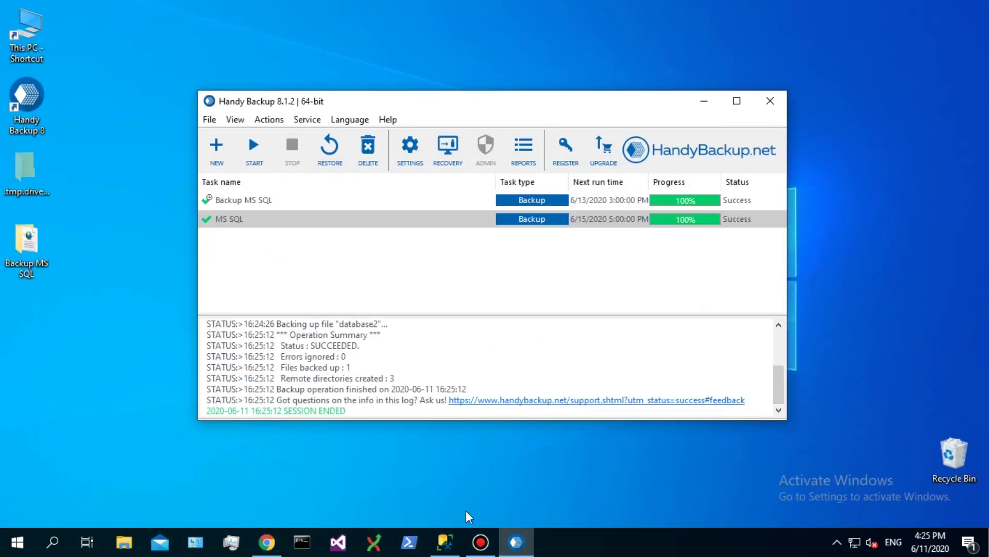
# Insert row 12 (age 15, city Olso) into dbo.test and list the table's rows.
pyautogui.click(447, 551)
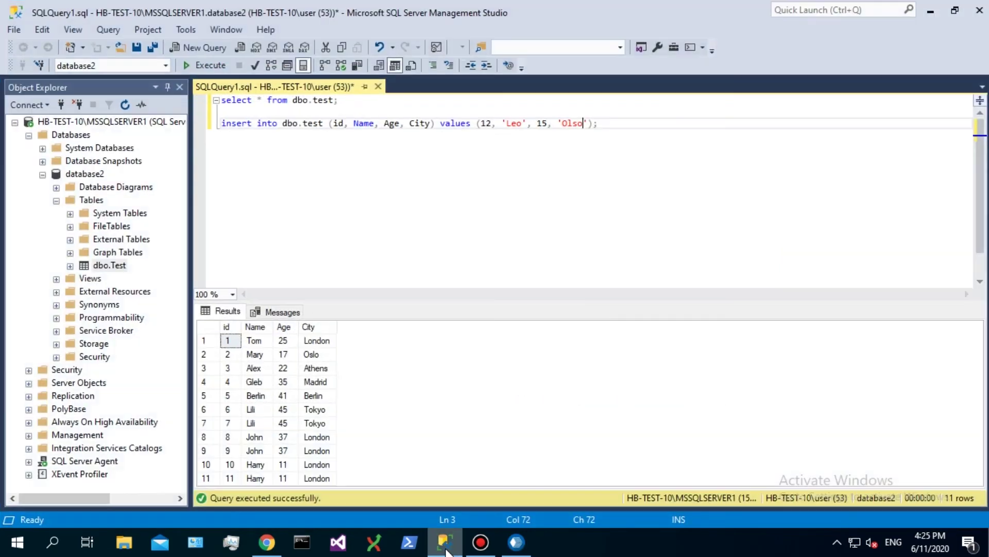
pyautogui.moveTo(598, 123); pyautogui.dragTo(560, 124)
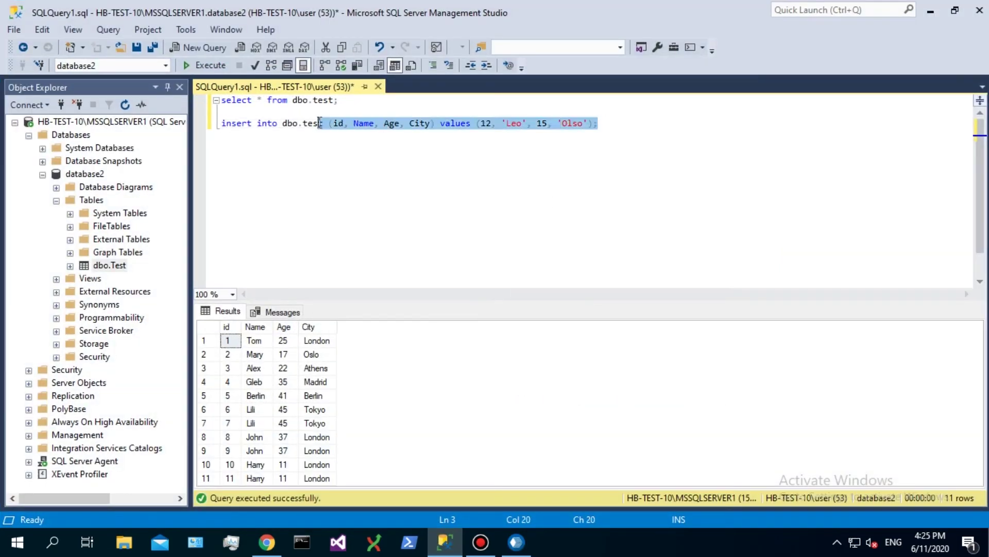
pyautogui.moveTo(320, 122); pyautogui.dragTo(220, 123)
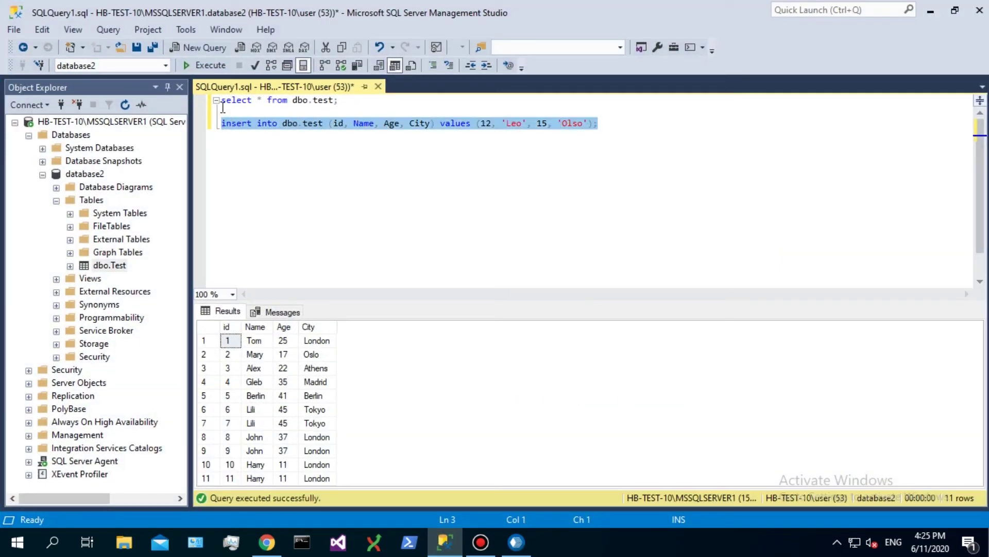
pyautogui.click(208, 65)
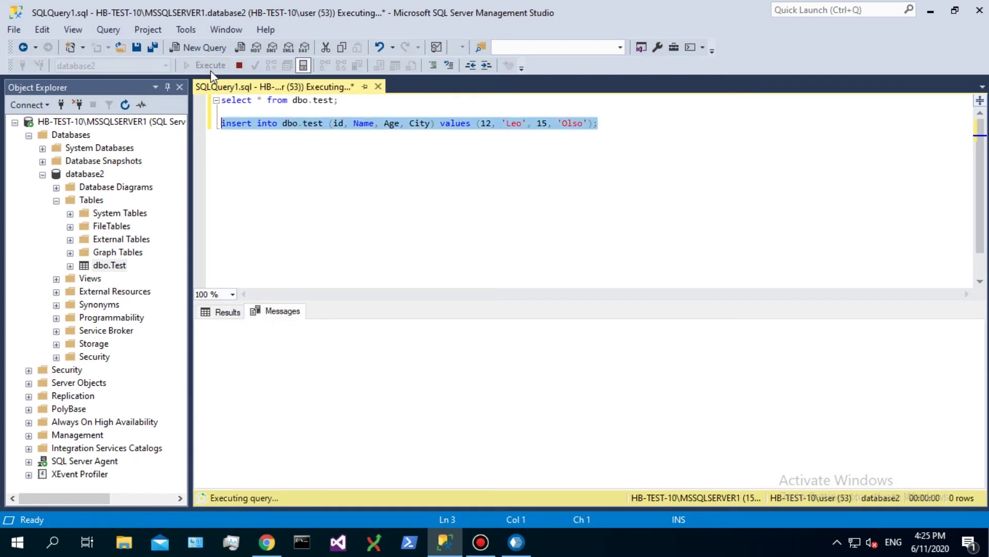
pyautogui.moveTo(339, 100); pyautogui.dragTo(220, 100)
pyautogui.click(206, 65)
pyautogui.moveTo(973, 376); pyautogui.dragTo(973, 419)
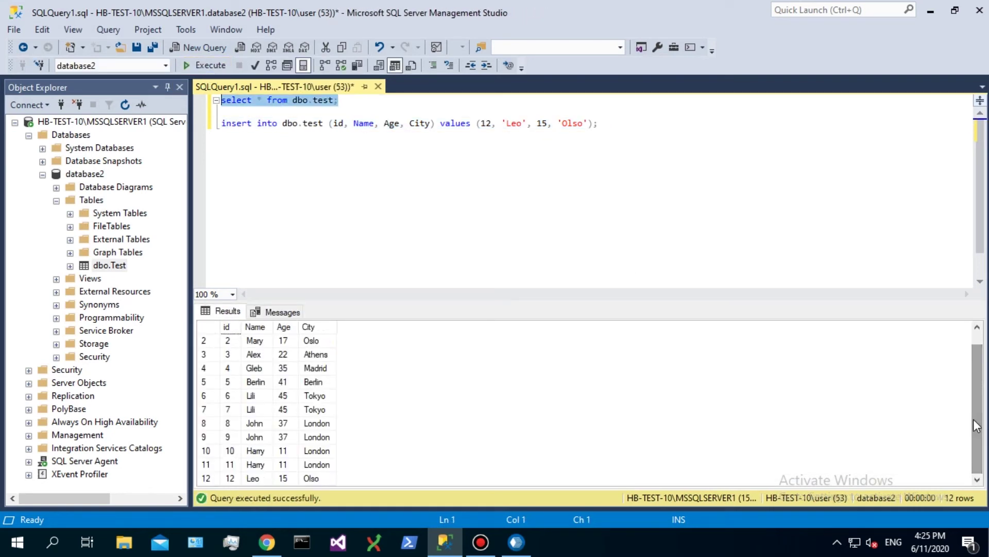
# Rerun the MS SQL task in Handy Backup to produce a differential backup.
pyautogui.click(931, 10)
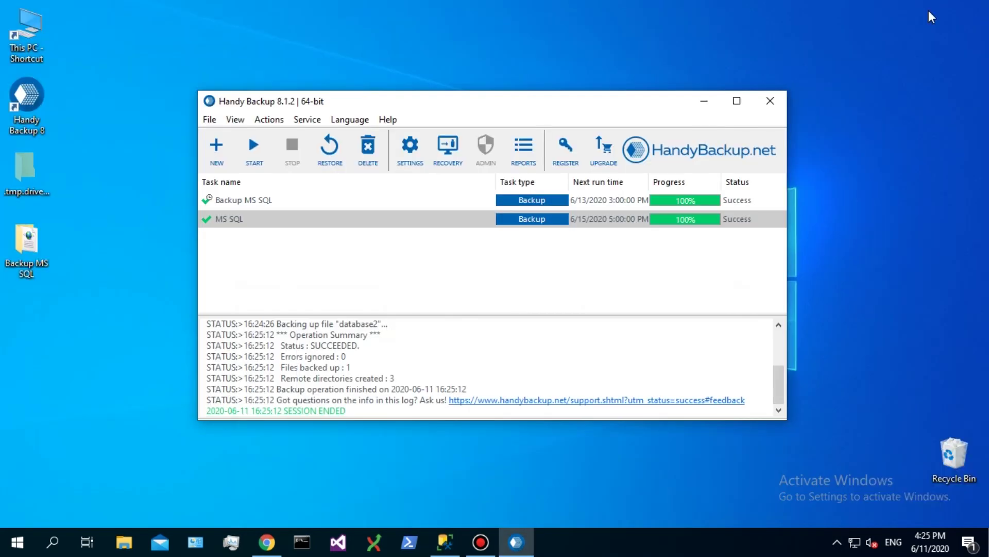
pyautogui.doubleClick(555, 219)
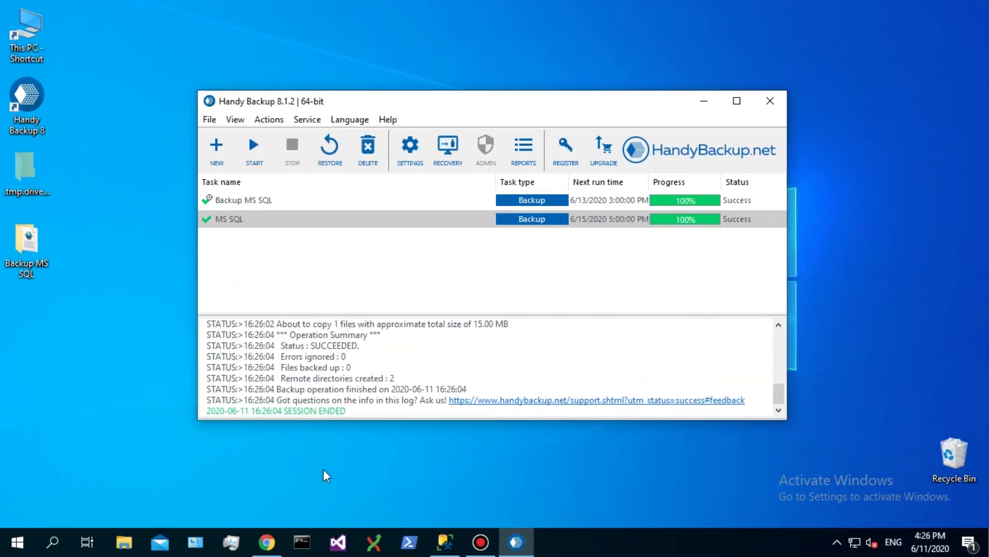
pyautogui.click(274, 544)
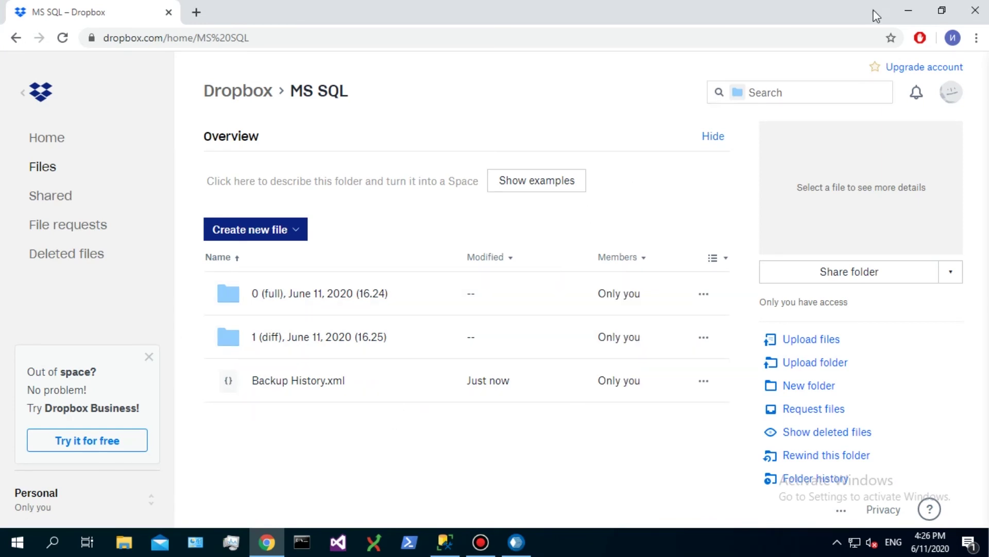
# Minimize the Dropbox page after seeing the 1 (diff) folder, returning to Handy Backup.
pyautogui.click(899, 8)
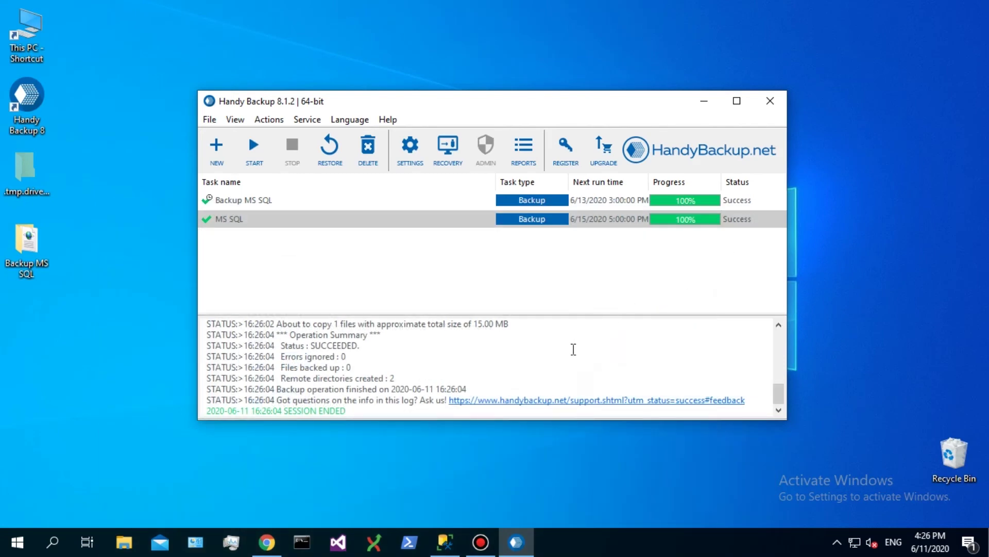
# Change the INSERT id from 12 to 13 and execute it to add another Leo row.
pyautogui.click(456, 544)
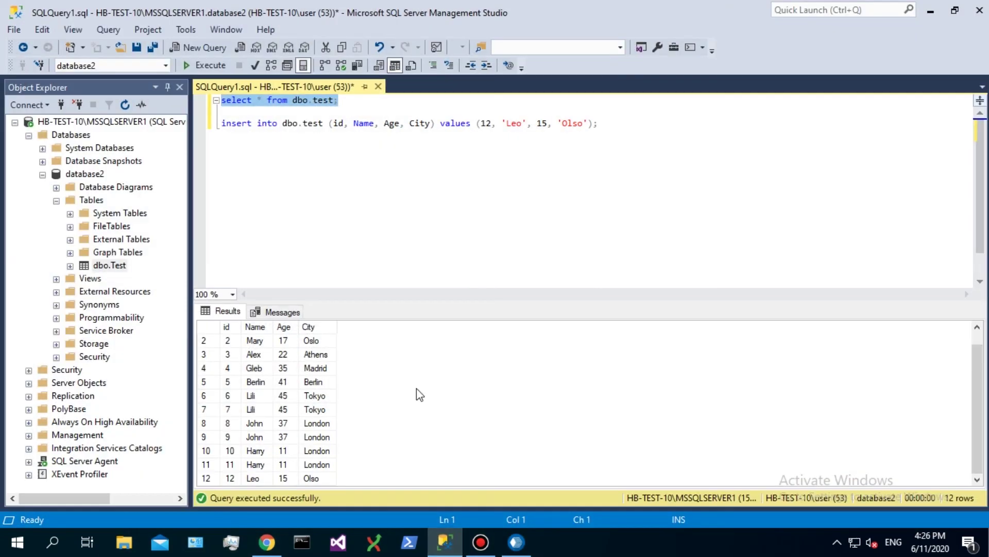
pyautogui.click(493, 125)
pyautogui.press('BackSpace')
pyautogui.write('3')
pyautogui.click(202, 124)
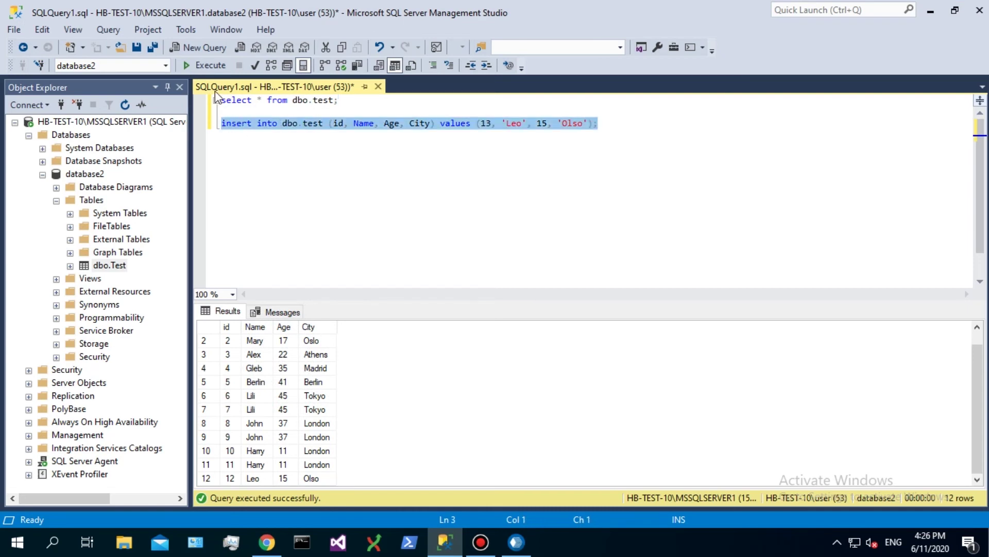
pyautogui.click(205, 65)
# Rerun the SELECT on dbo.test to confirm it now lists 13 rows, then minimize SSMS.
pyautogui.click(201, 100)
pyautogui.click(203, 64)
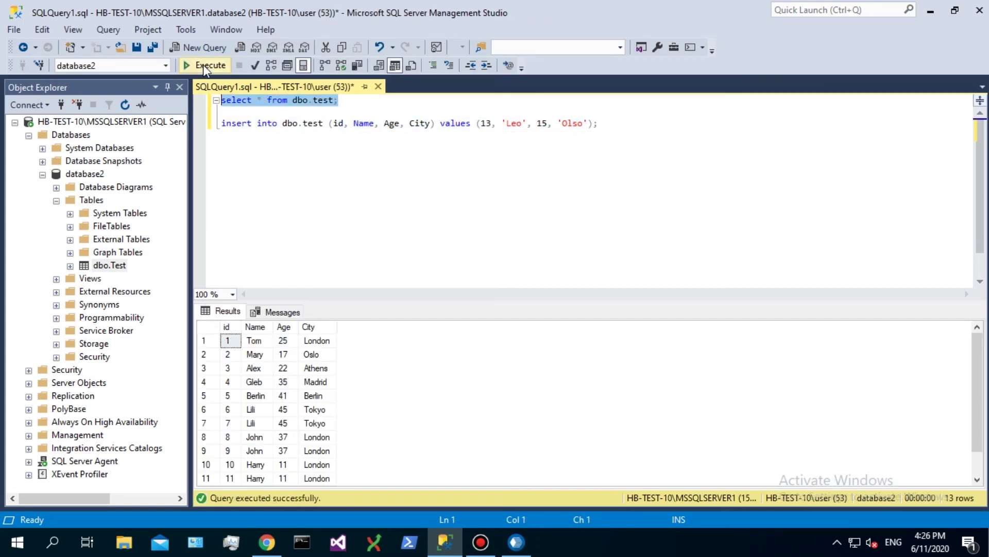
pyautogui.scroll(-1, 980, 375)
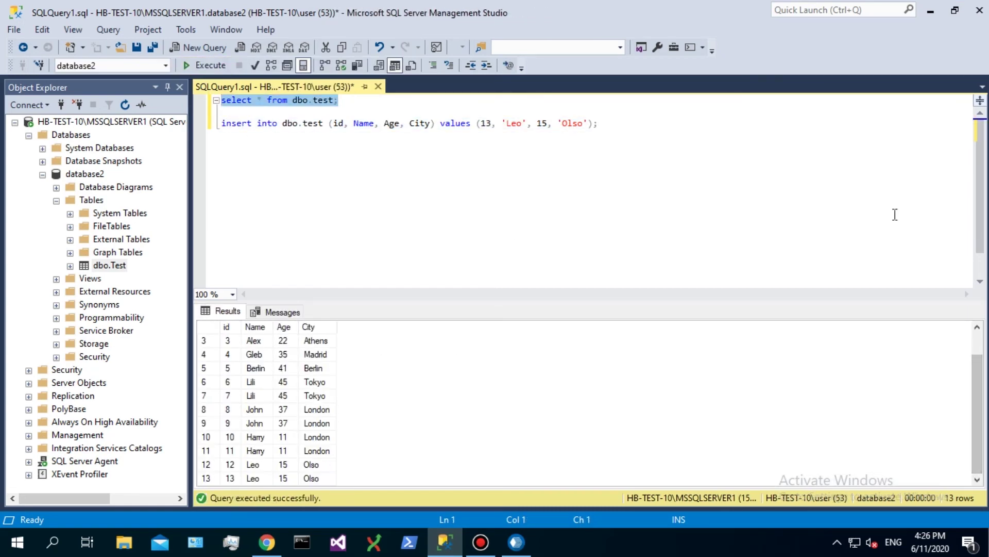
pyautogui.click(929, 11)
# Run the MS SQL task again, then check the Dropbox MS SQL folder for the second diff copy.
pyautogui.doubleClick(562, 225)
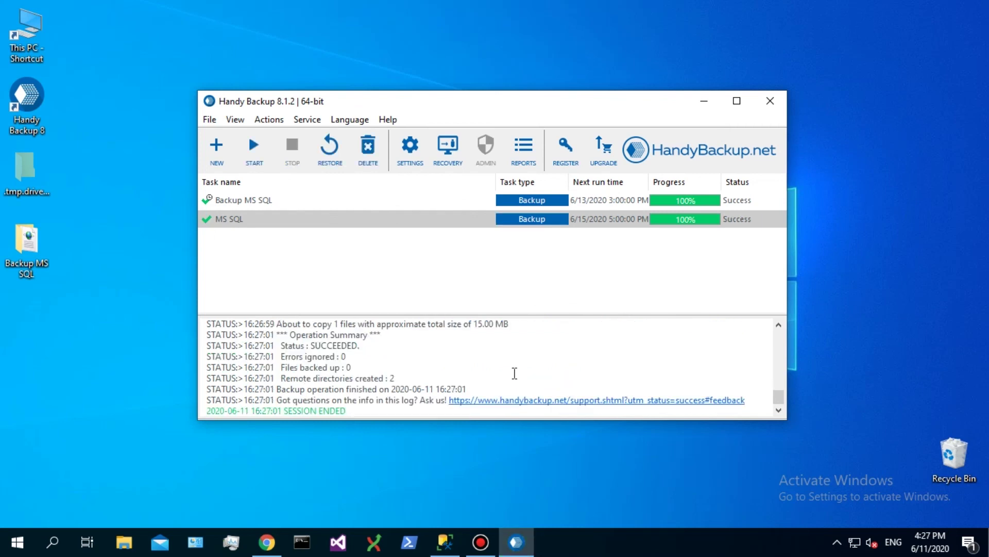
pyautogui.click(260, 552)
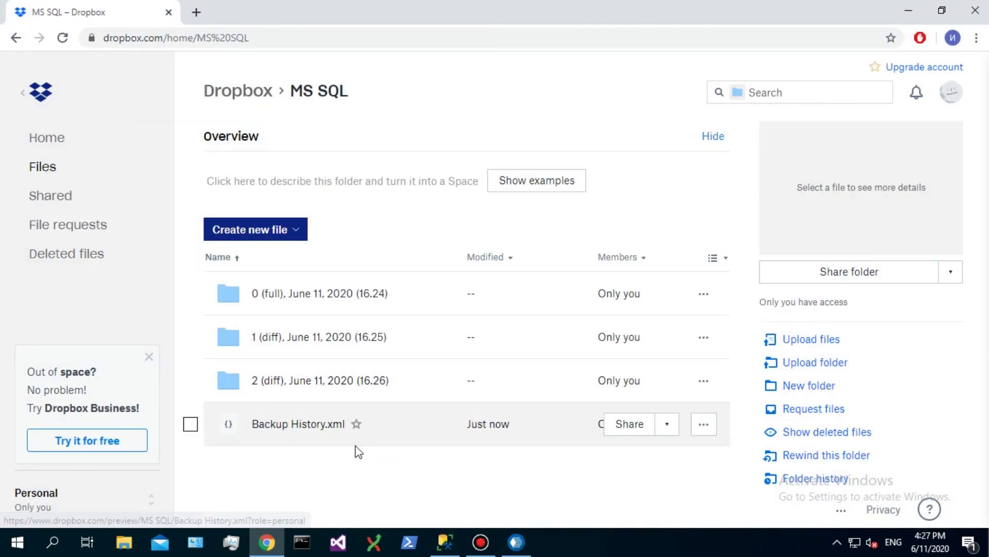